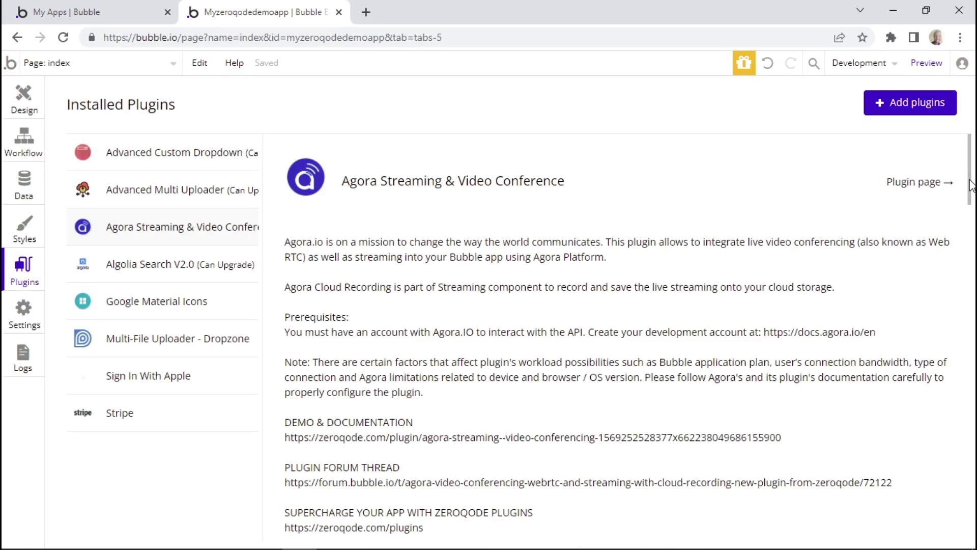
Step: Review the Agora Streaming & Video Conference plugin's keys section and its lists of elements, events and actions
{"action": "left_click_drag", "start_coordinate": [971, 186], "coordinate": [948, 306]}
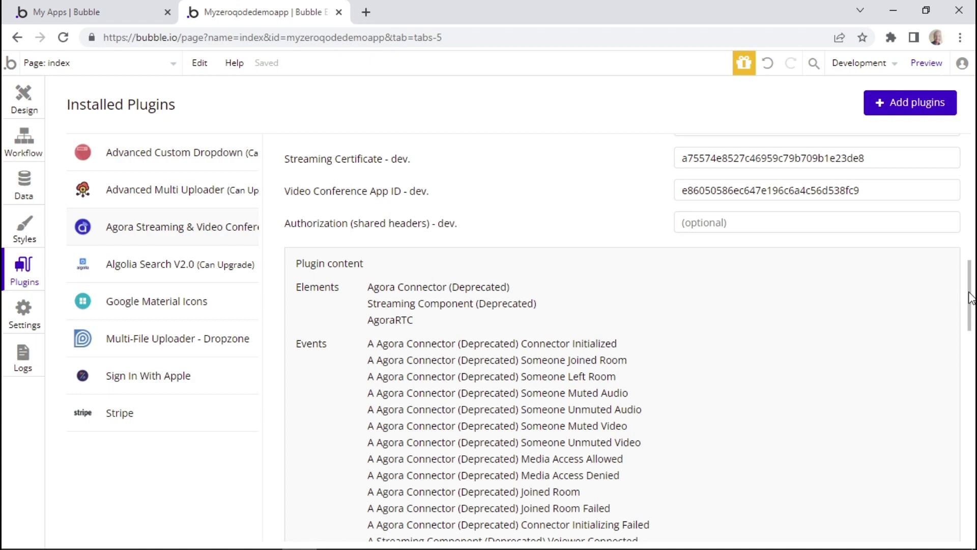
{"action": "scroll", "coordinate": [854, 227], "scroll_direction": "down", "scroll_amount": 2}
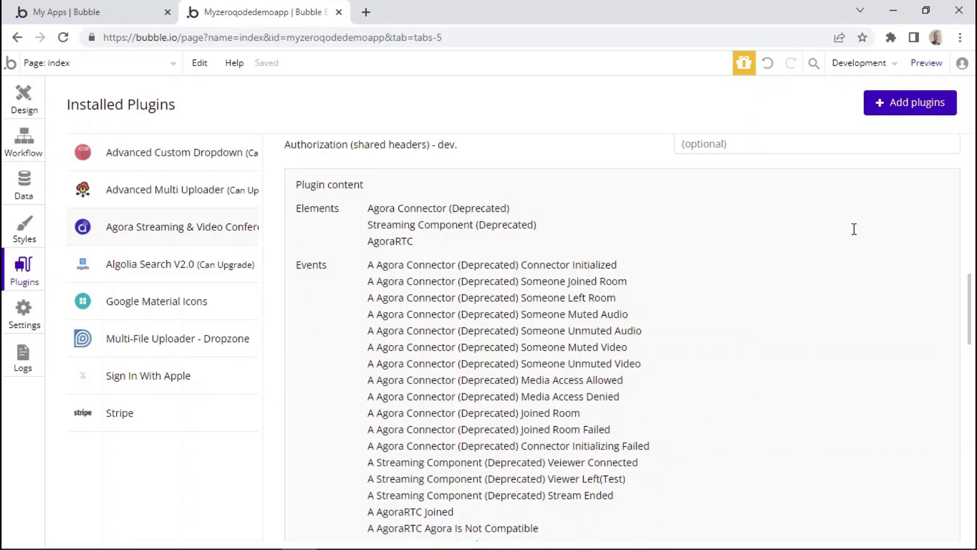
{"action": "left_click_drag", "start_coordinate": [969, 311], "coordinate": [973, 390]}
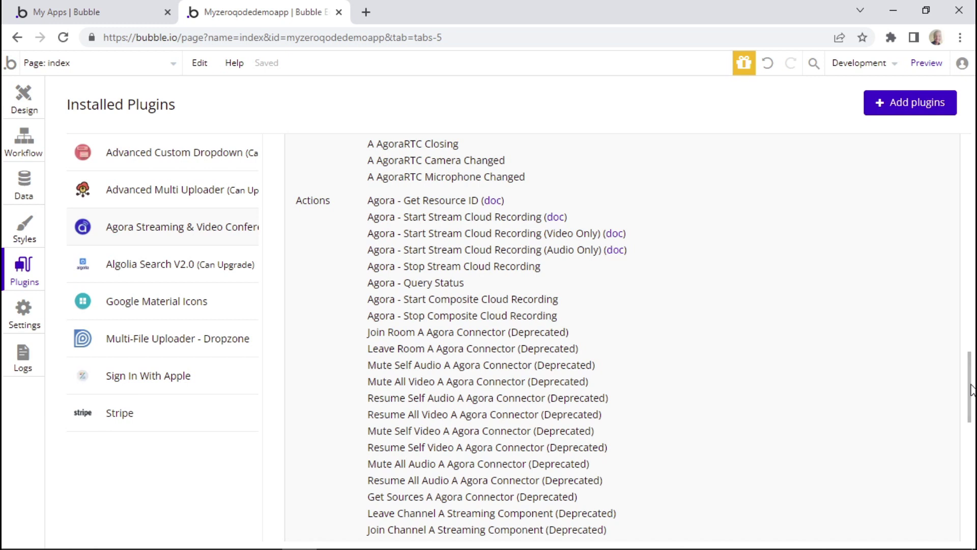
{"action": "left_click_drag", "start_coordinate": [972, 390], "coordinate": [966, 319]}
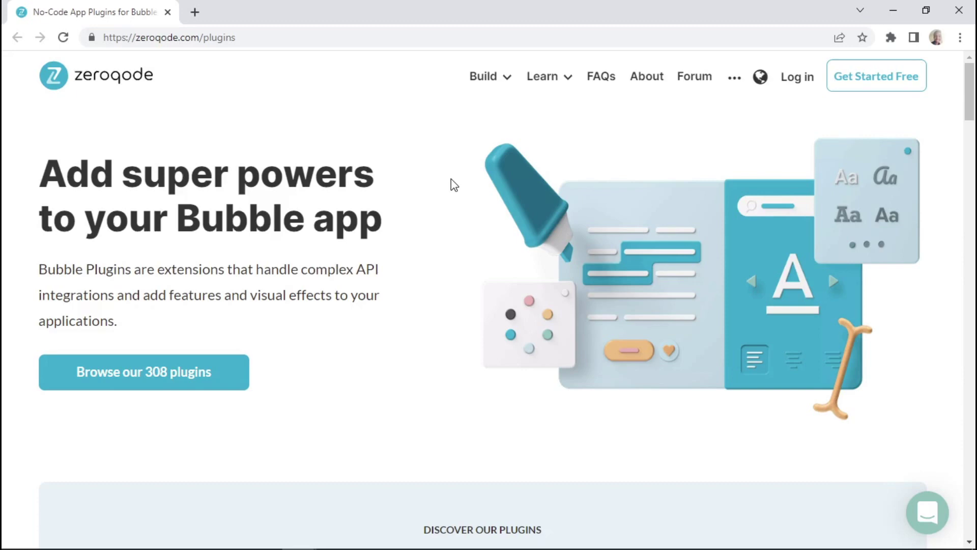
Step: Search the Zeroqode plugin catalogue for "agora" and open the Agora Streaming & Video Conferencing plugin's page
{"action": "left_click", "coordinate": [278, 37]}
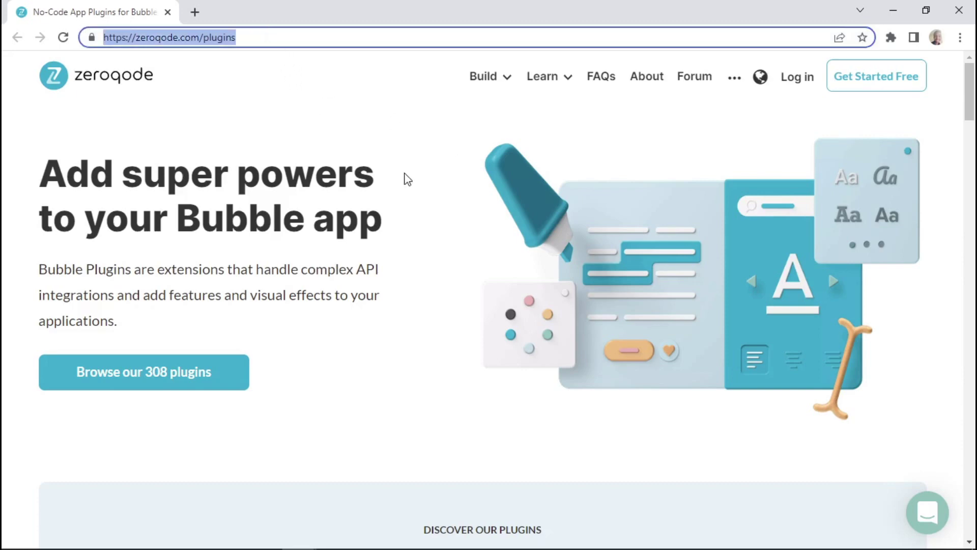
{"action": "scroll", "coordinate": [409, 181], "scroll_direction": "down", "scroll_amount": 10}
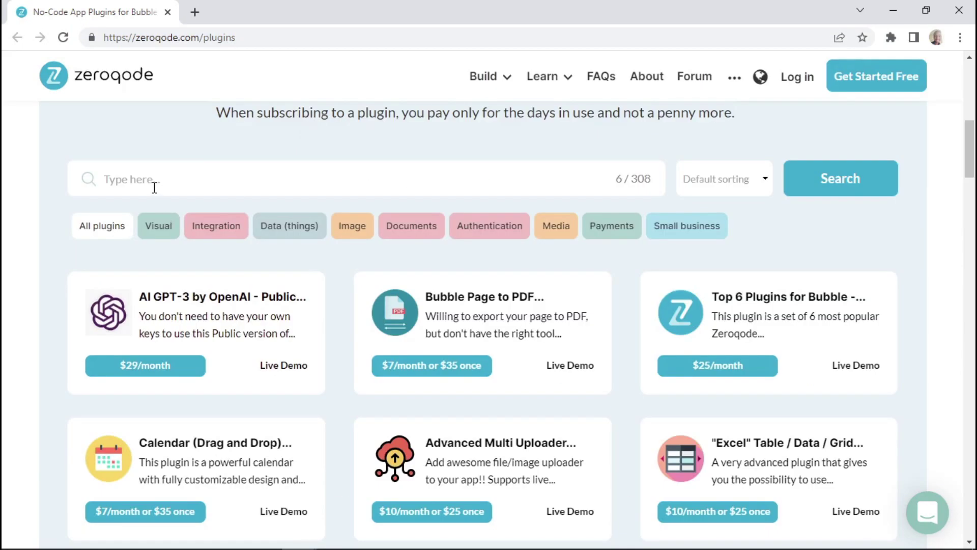
{"action": "left_click", "coordinate": [154, 187]}
{"action": "type", "text": "agora"}
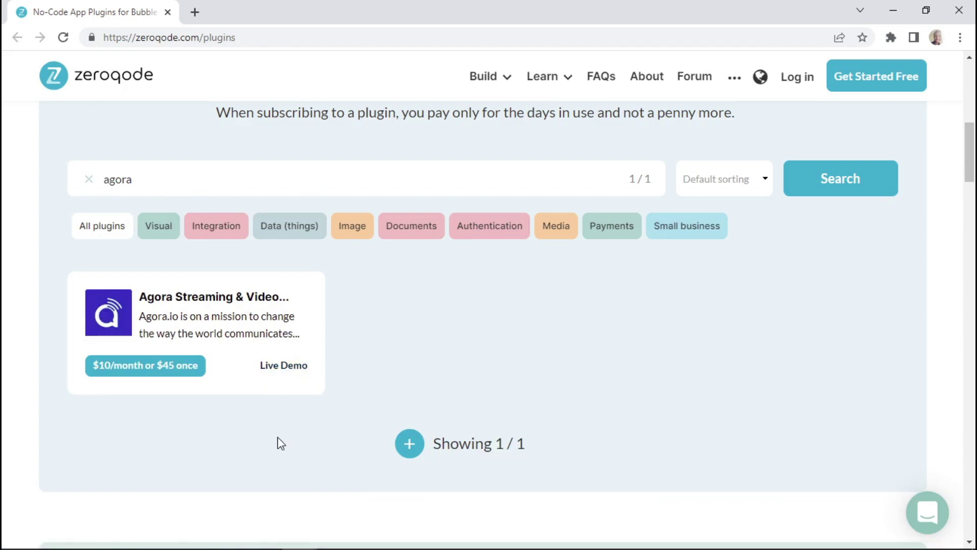
{"action": "left_click", "coordinate": [234, 313]}
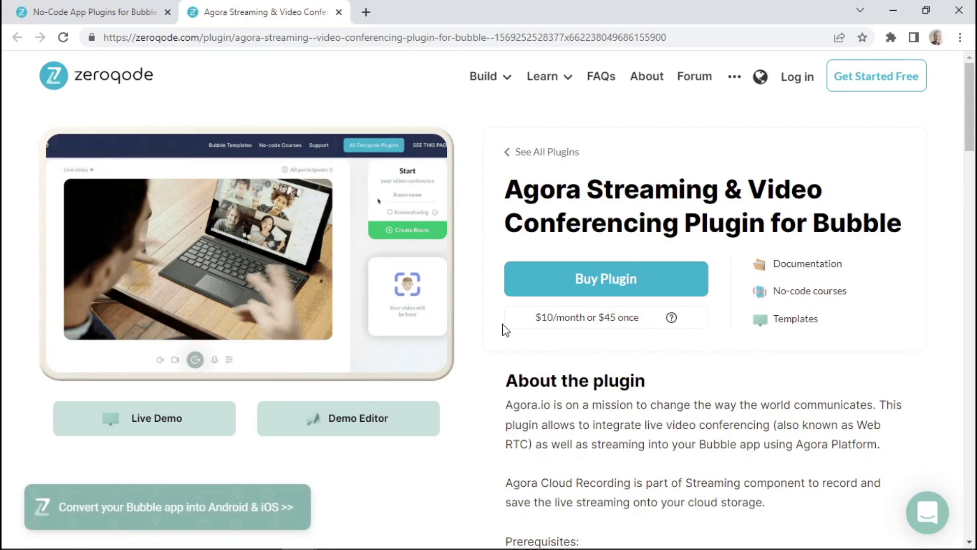
Step: Open the Agora plugin's demo editor and look over the Try Streaming and Try Conference groups on the agora_rtc page
{"action": "left_click", "coordinate": [355, 431]}
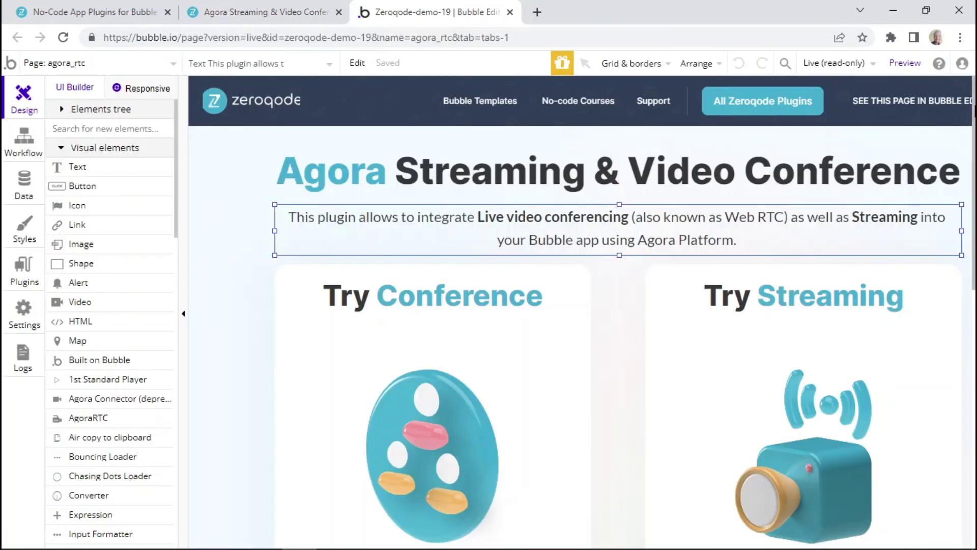
{"action": "scroll", "coordinate": [974, 201], "scroll_direction": "down", "scroll_amount": 4}
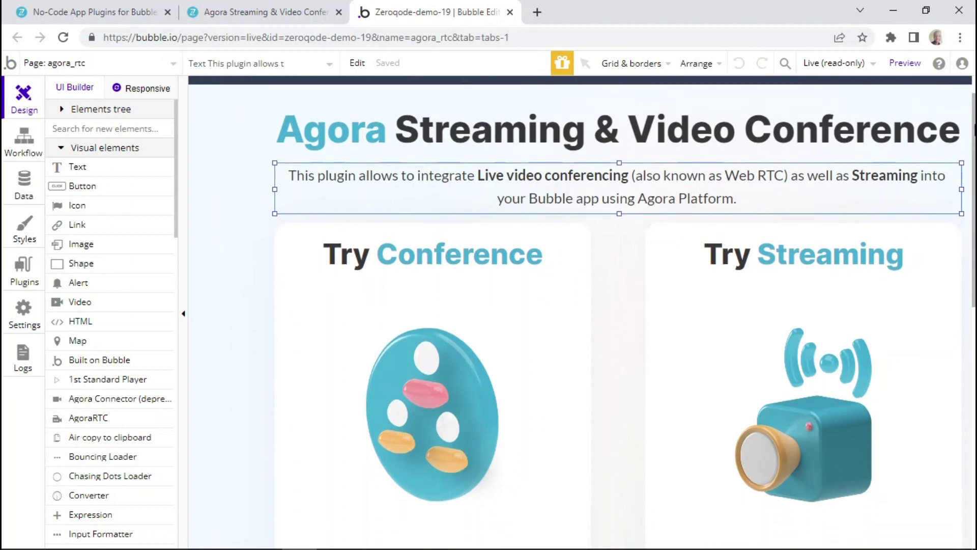
{"action": "left_click_drag", "start_coordinate": [973, 201], "coordinate": [973, 112]}
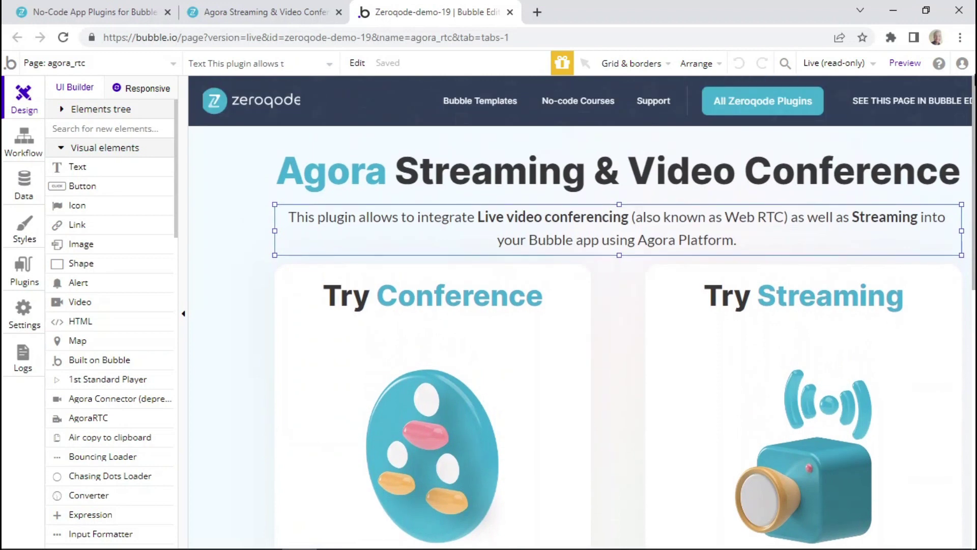
{"action": "left_click", "coordinate": [848, 319]}
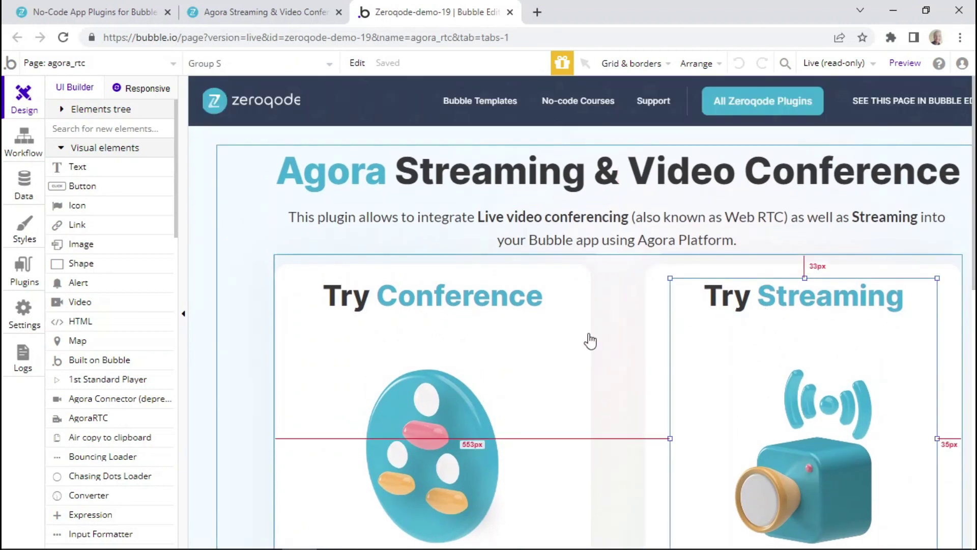
{"action": "left_click", "coordinate": [531, 340]}
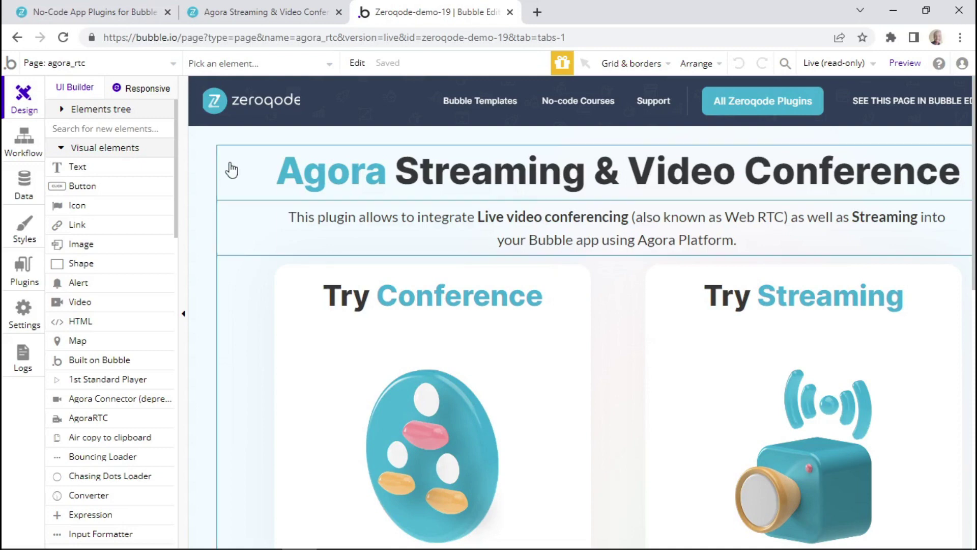
Step: Switch to the agora_rtc_streaming page and open the AgoraRTC Stream element's properties, moved clear of the element palette
{"action": "left_click", "coordinate": [142, 65]}
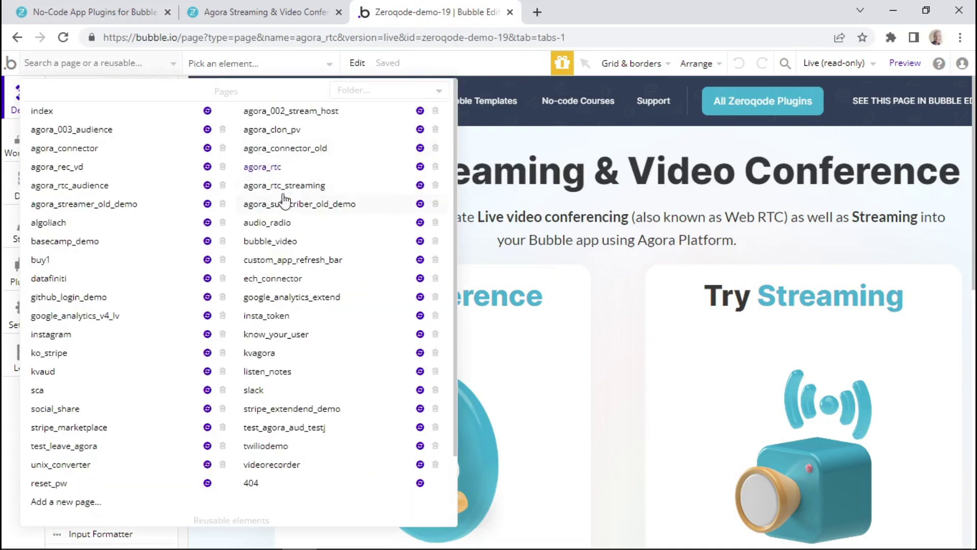
{"action": "mouse_move", "coordinate": [262, 192]}
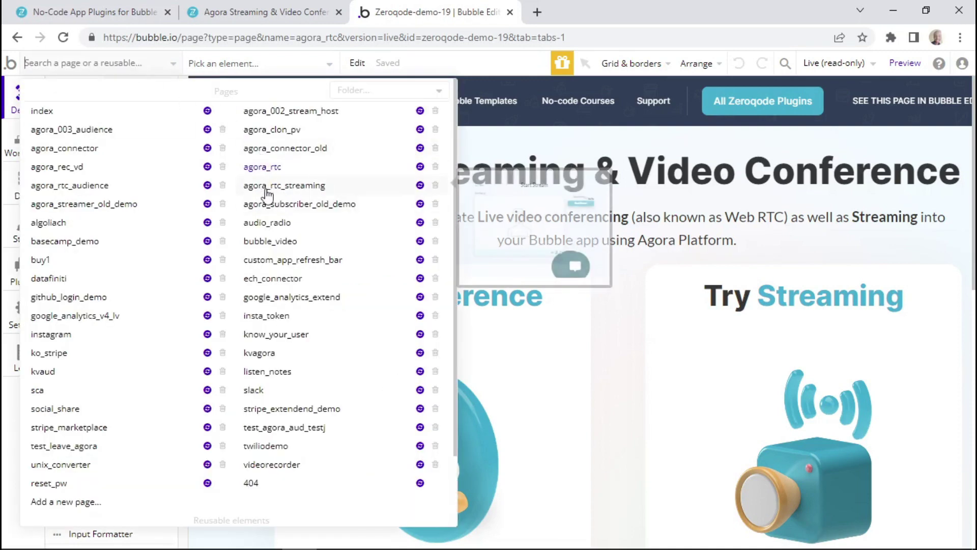
{"action": "left_click", "coordinate": [312, 187]}
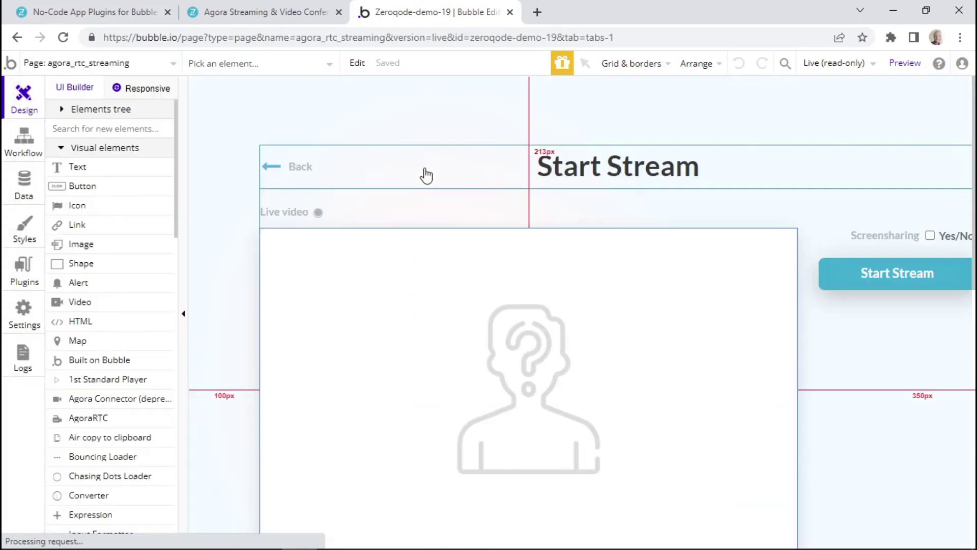
{"action": "double_click", "coordinate": [441, 316]}
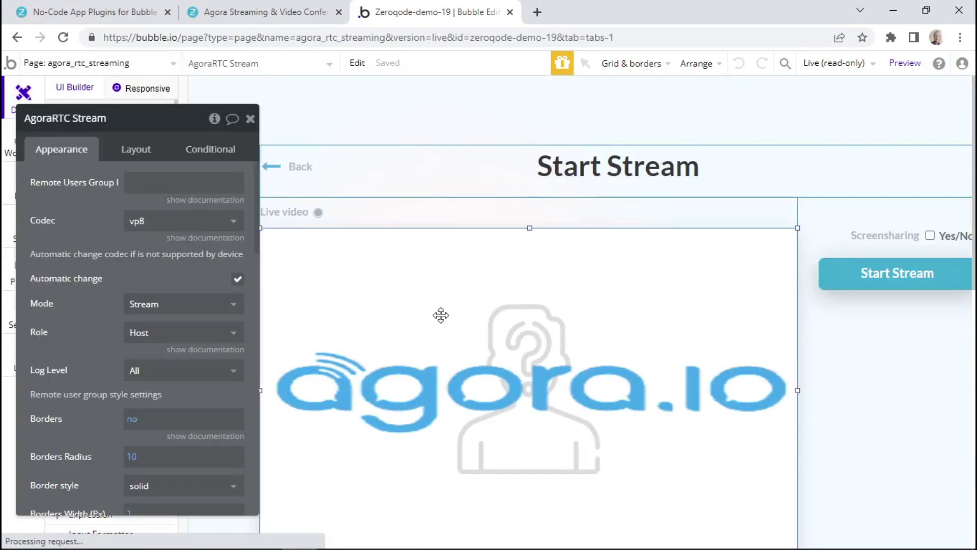
{"action": "left_click_drag", "start_coordinate": [127, 201], "coordinate": [768, 225]}
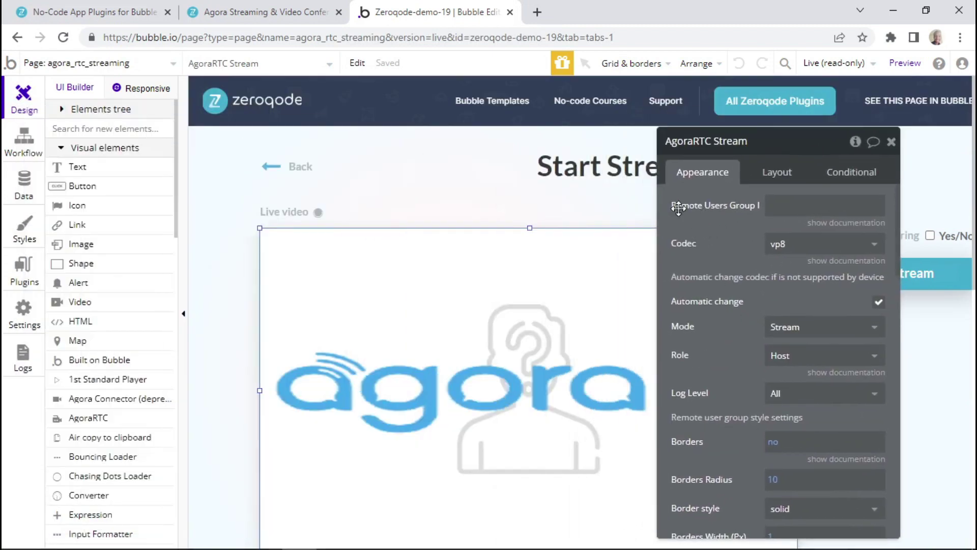
Step: Read the remote users group documentation of the AgoraRTC Stream element and check its Mode options, keeping Stream
{"action": "left_click", "coordinate": [838, 231]}
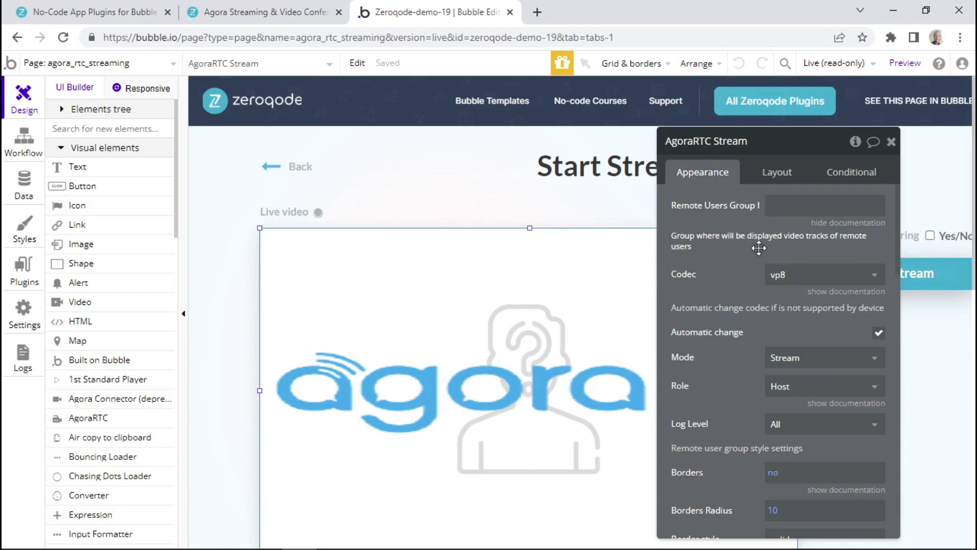
{"action": "left_click", "coordinate": [845, 223]}
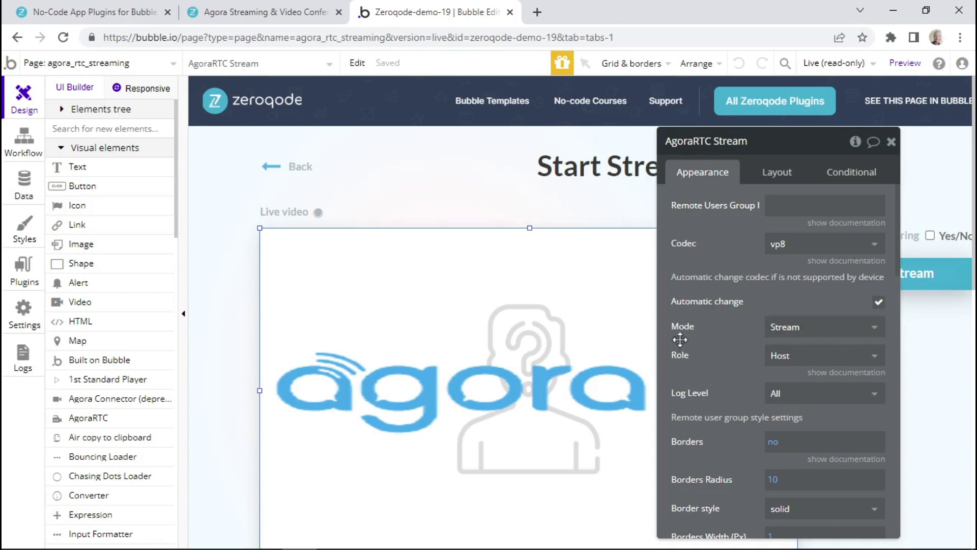
{"action": "left_click", "coordinate": [794, 328]}
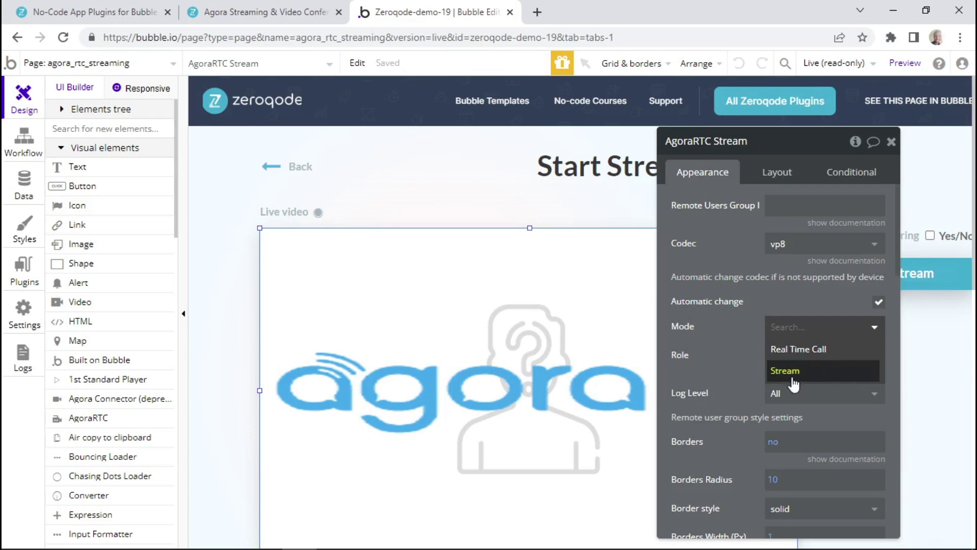
{"action": "left_click", "coordinate": [829, 370]}
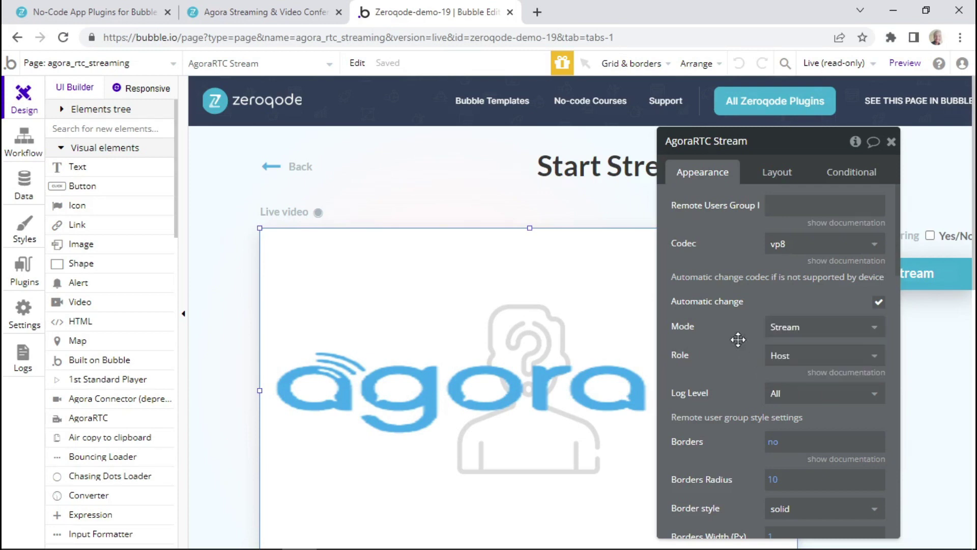
Step: Check the AgoraRTC Stream element's Role options without changing them and look through its remaining appearance settings
{"action": "left_click", "coordinate": [847, 359]}
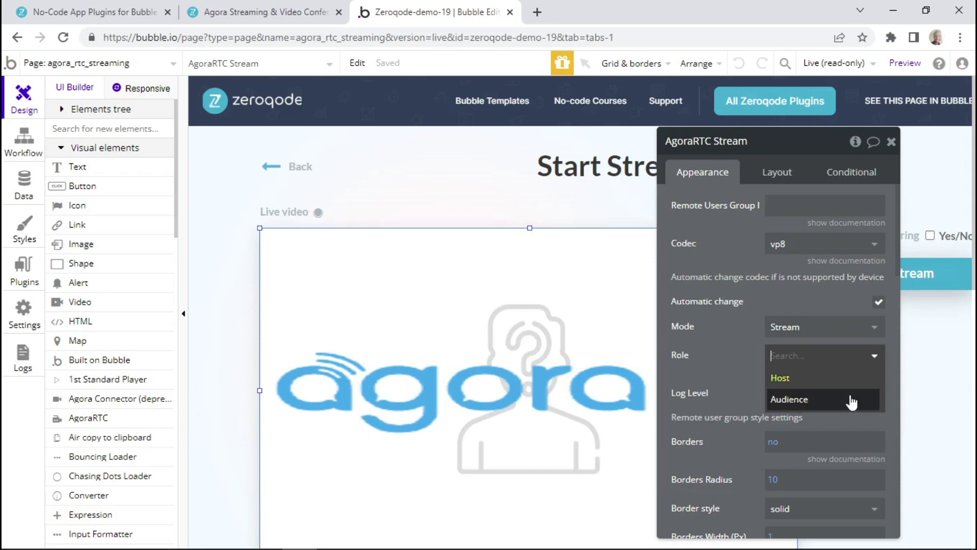
{"action": "left_click", "coordinate": [710, 372]}
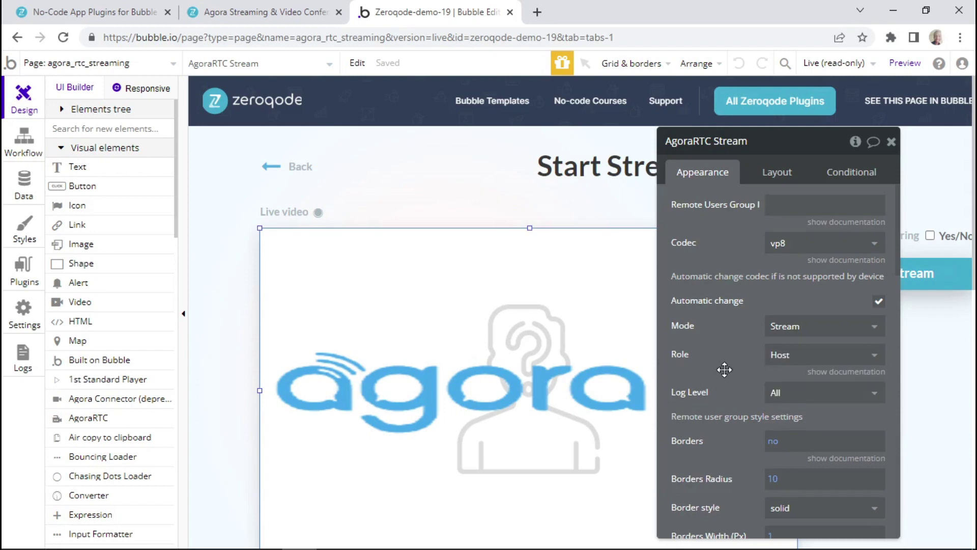
{"action": "scroll", "coordinate": [723, 375], "scroll_direction": "down", "scroll_amount": 10}
{"action": "scroll", "coordinate": [725, 377], "scroll_direction": "up", "scroll_amount": 10}
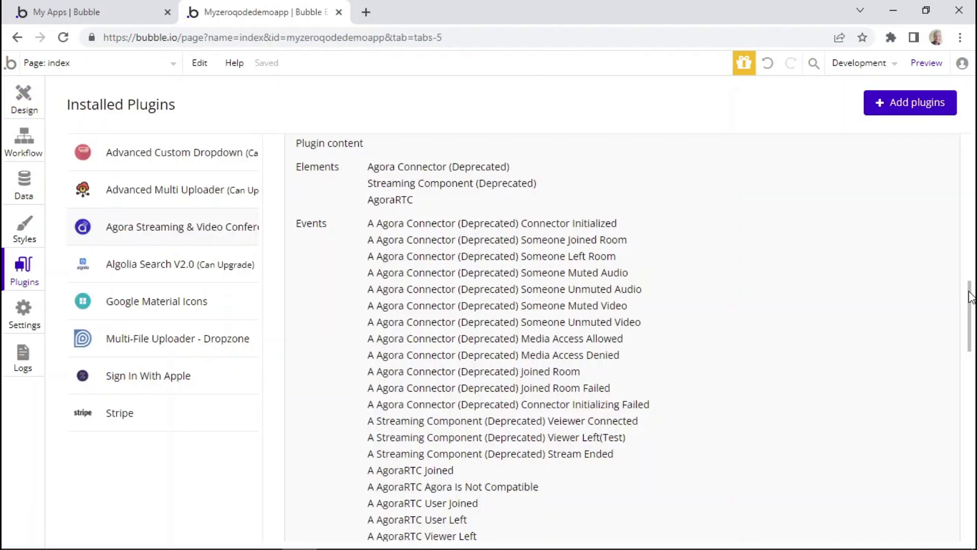
Step: Switch to the Myzeroqodedemoapp editor and review the AgoraRTC events in the installed Agora plugin's content
{"action": "scroll", "coordinate": [968, 318], "scroll_direction": "down", "scroll_amount": 5}
{"action": "scroll", "coordinate": [969, 319], "scroll_direction": "down", "scroll_amount": 1}
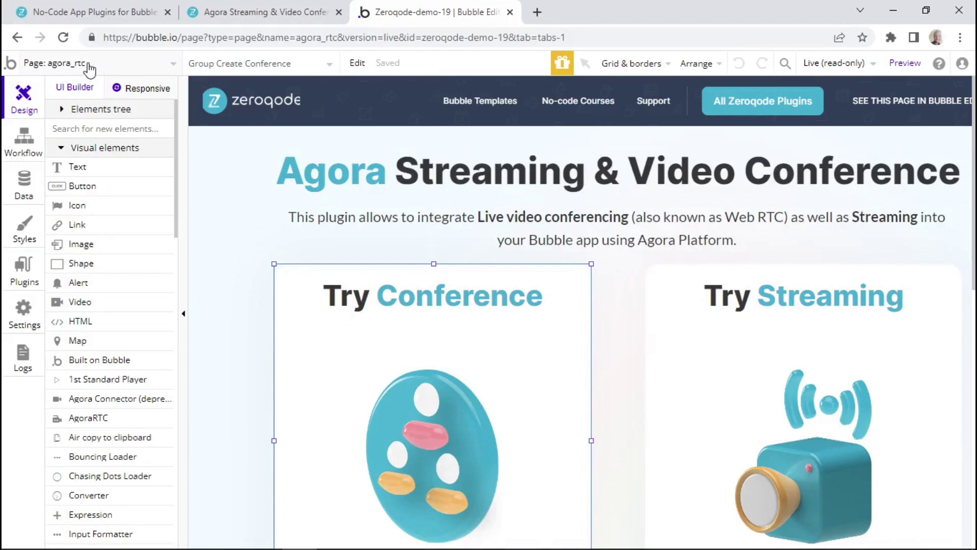
Step: In the demo's agora_rtc page workflows, search for "user joined" and open the AgoraRTC A User joined event
{"action": "left_click", "coordinate": [15, 136]}
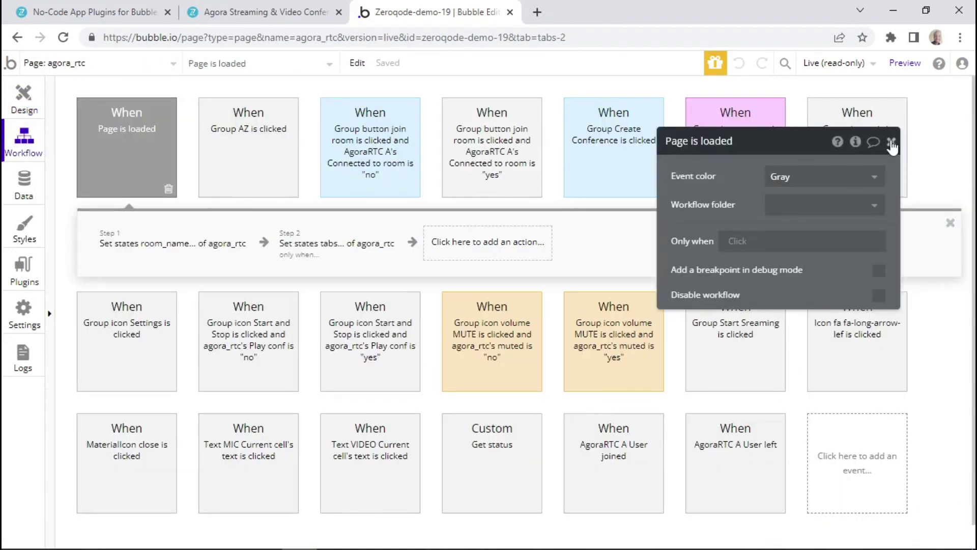
{"action": "left_click", "coordinate": [892, 142]}
{"action": "left_click", "coordinate": [259, 66]}
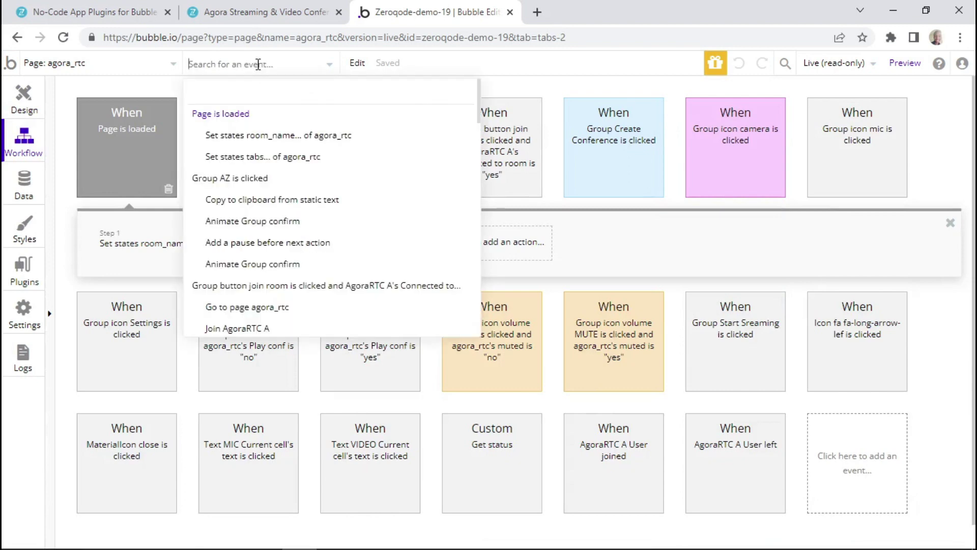
{"action": "type", "text": "user "}
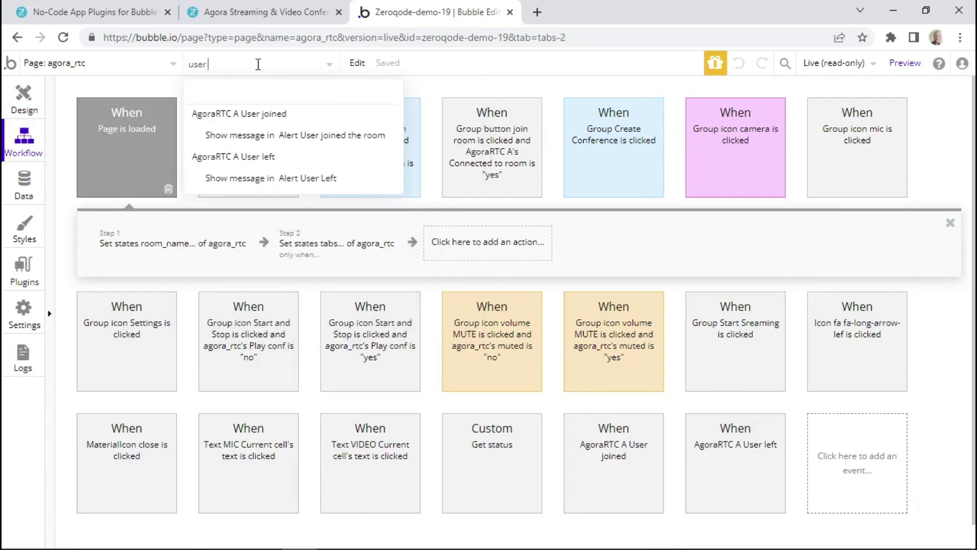
{"action": "type", "text": "joined"}
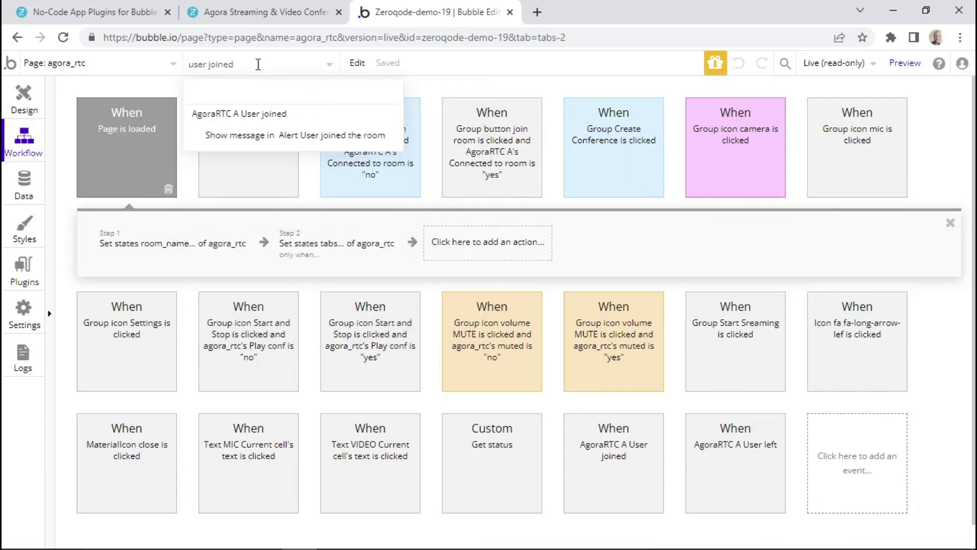
{"action": "left_click", "coordinate": [303, 115]}
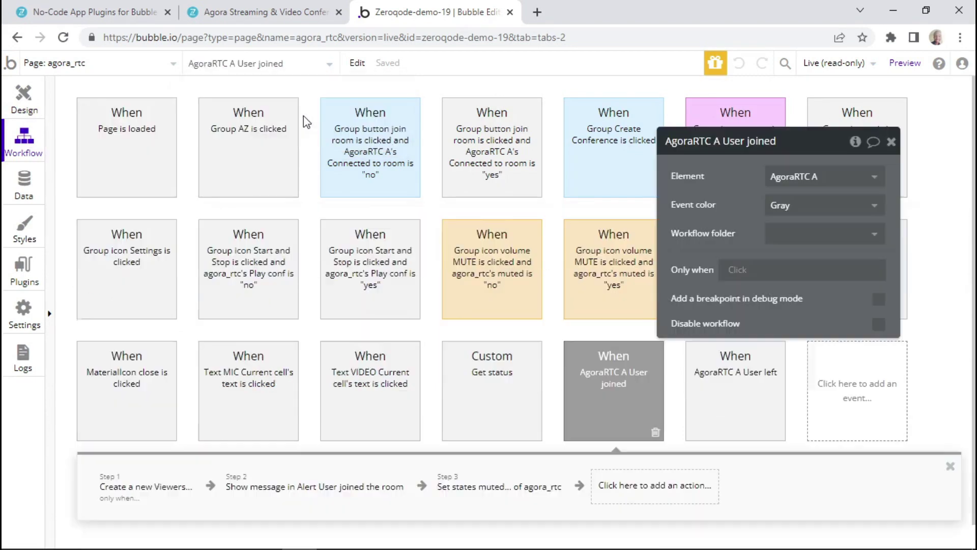
Step: Inspect the Create a new Viewers and Show message actions of the AgoraRTC A User joined workflow
{"action": "scroll", "coordinate": [499, 364], "scroll_direction": "down", "scroll_amount": 1}
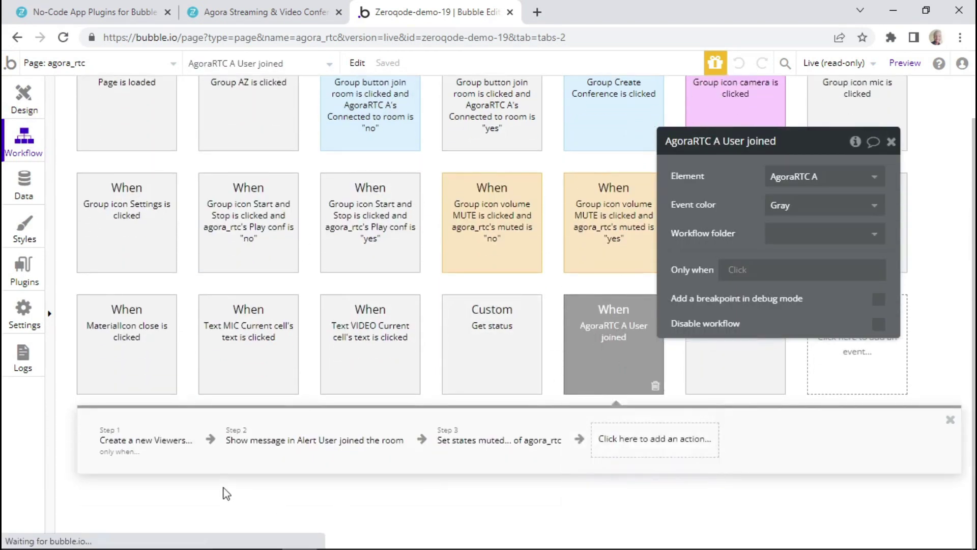
{"action": "left_click", "coordinate": [162, 438]}
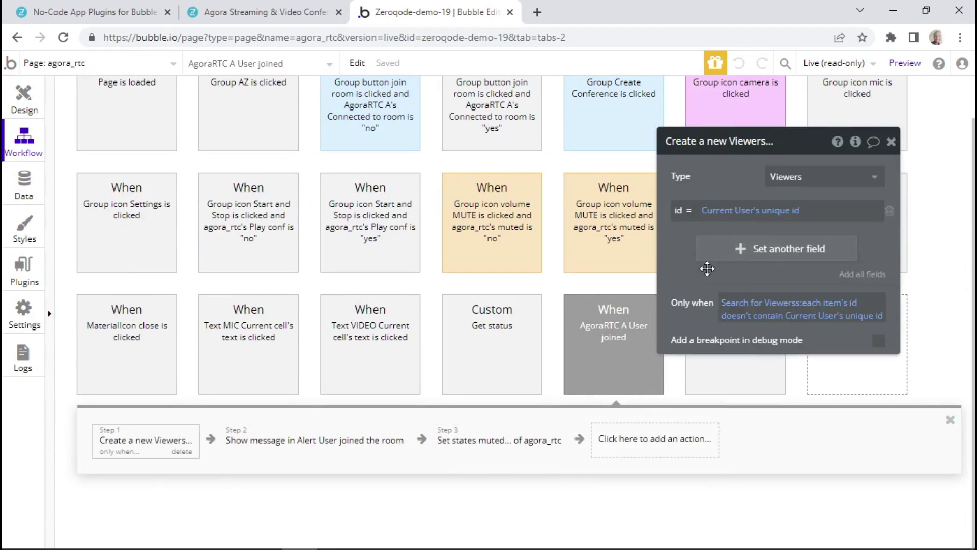
{"action": "left_click_drag", "start_coordinate": [703, 273], "coordinate": [305, 309]}
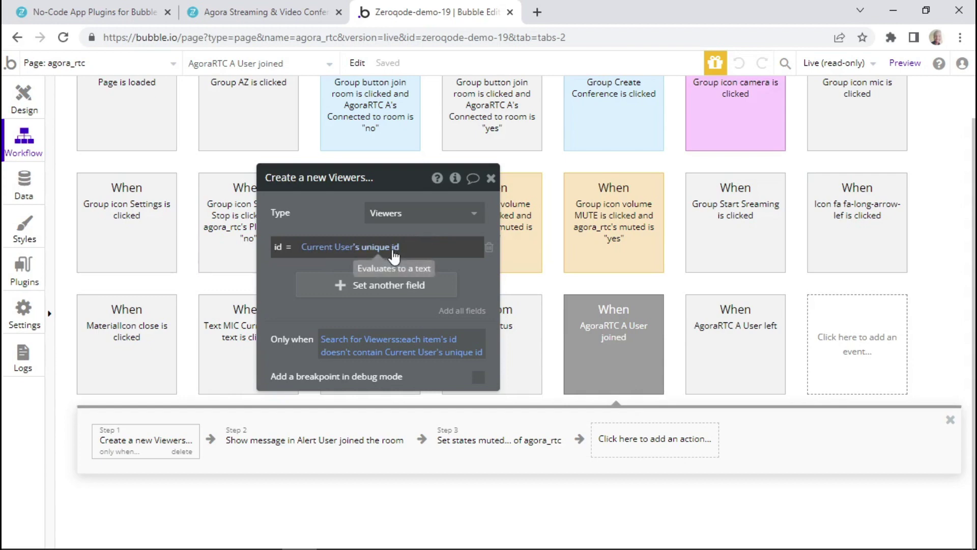
{"action": "left_click", "coordinate": [284, 448]}
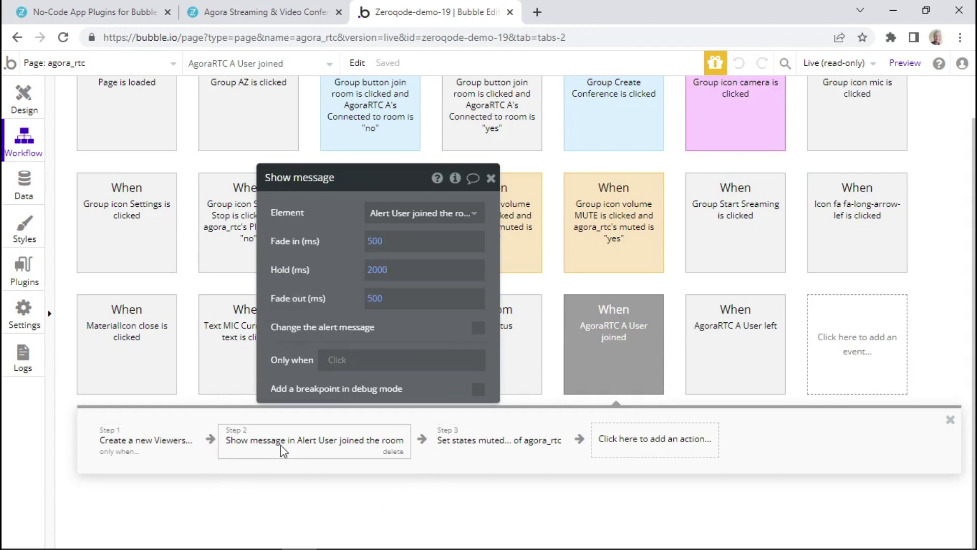
Step: Inspect the Set states action for muted in the AgoraRTC A User joined workflow and close its properties
{"action": "left_click_drag", "start_coordinate": [332, 297], "coordinate": [413, 280]}
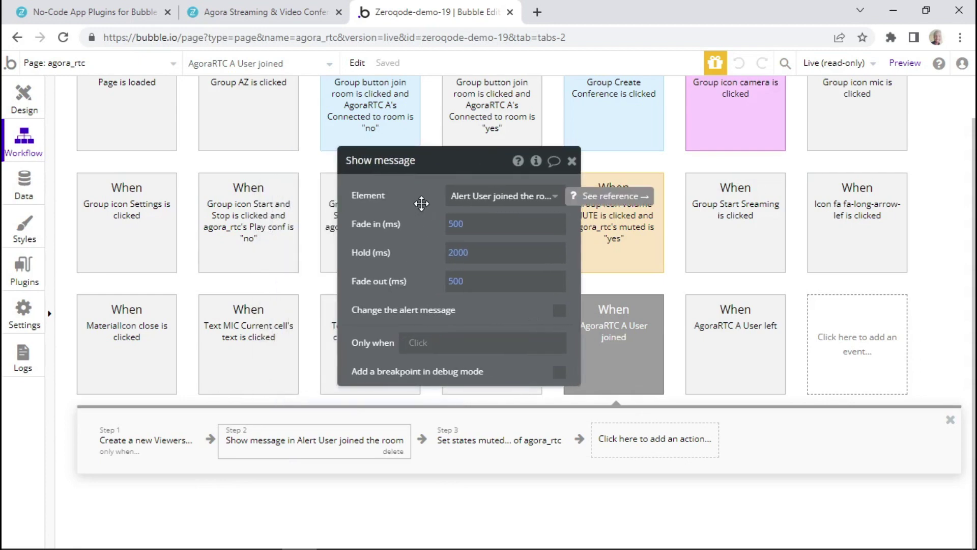
{"action": "left_click", "coordinate": [463, 441]}
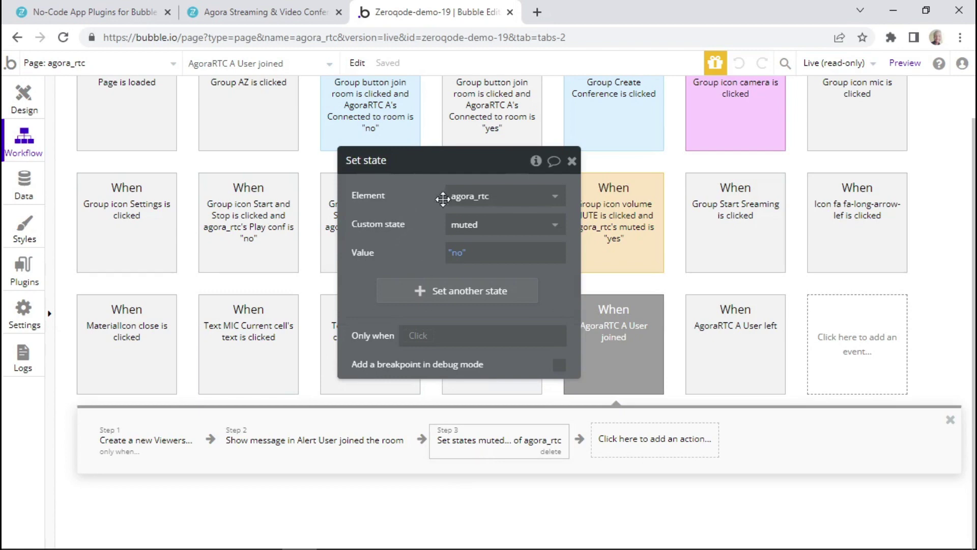
{"action": "left_click", "coordinate": [572, 161]}
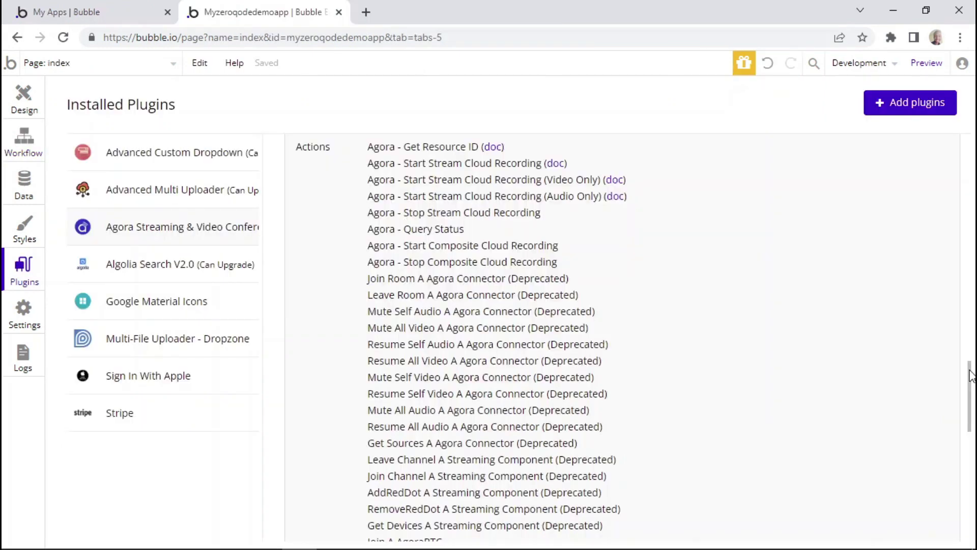
Step: Switch to the Myzeroqodedemoapp editor and review the AgoraRTC actions in the installed Agora plugin's content
{"action": "scroll", "coordinate": [972, 385], "scroll_direction": "down", "scroll_amount": 1}
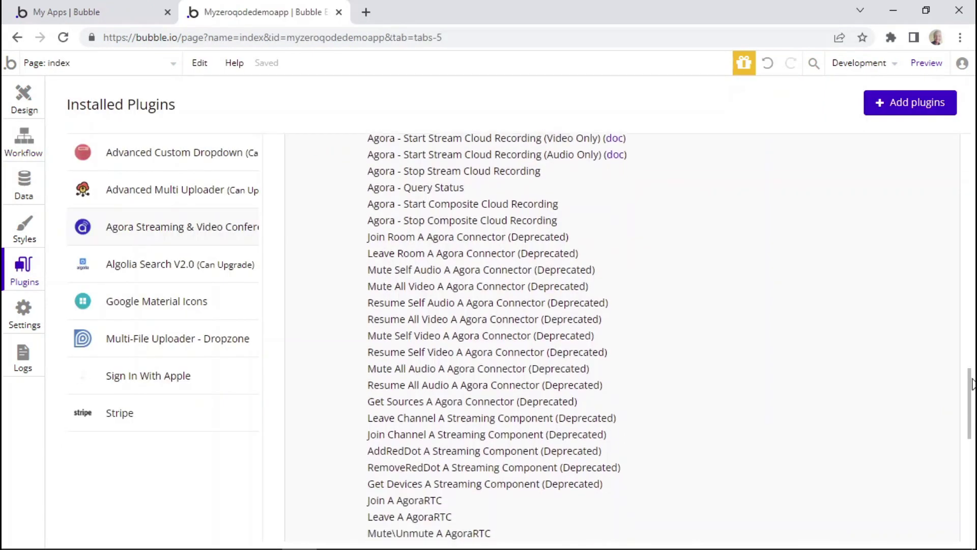
{"action": "scroll", "coordinate": [972, 384], "scroll_direction": "down", "scroll_amount": 2}
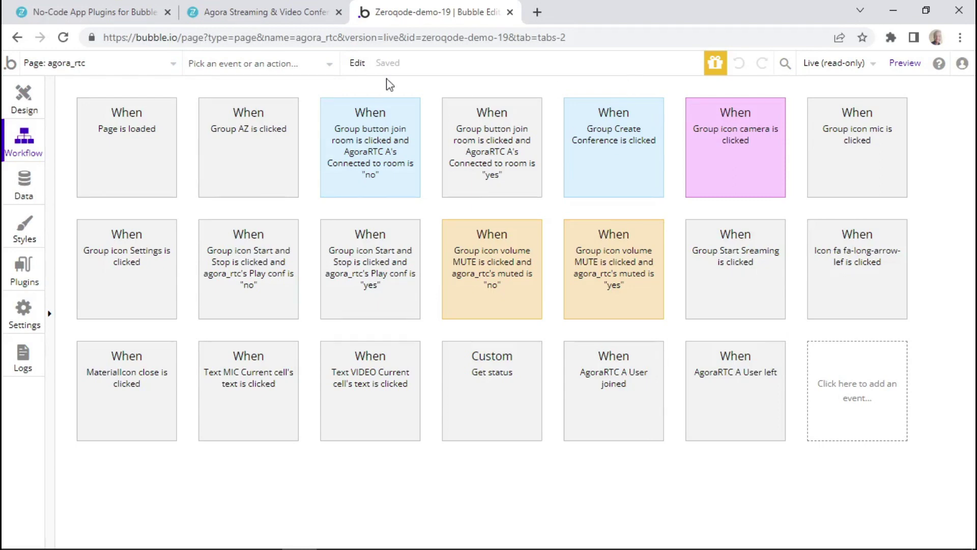
Step: Back in the demo's agora_rtc workflows, search for "leave" and inspect the Leave AgoraRTC A action and its workflow
{"action": "left_click", "coordinate": [291, 66]}
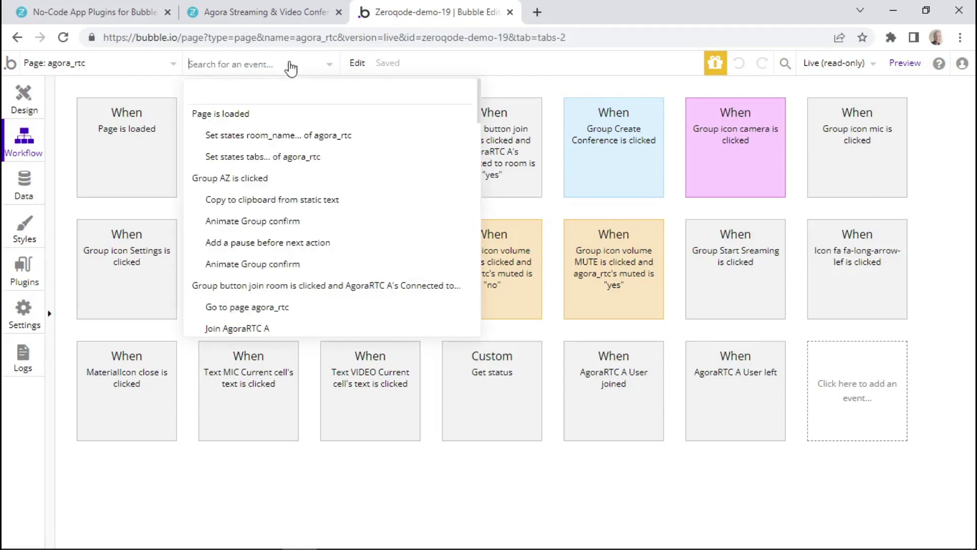
{"action": "type", "text": "leave"}
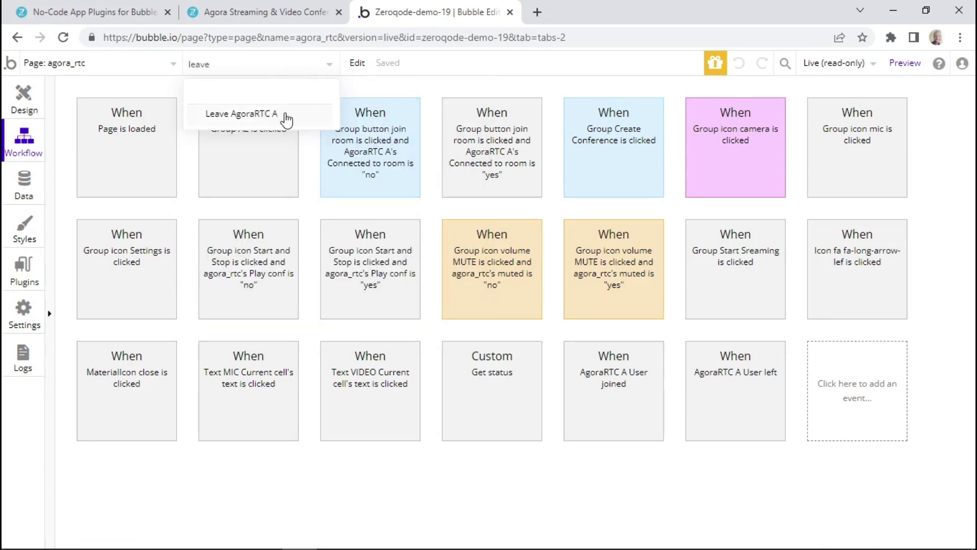
{"action": "left_click", "coordinate": [286, 119]}
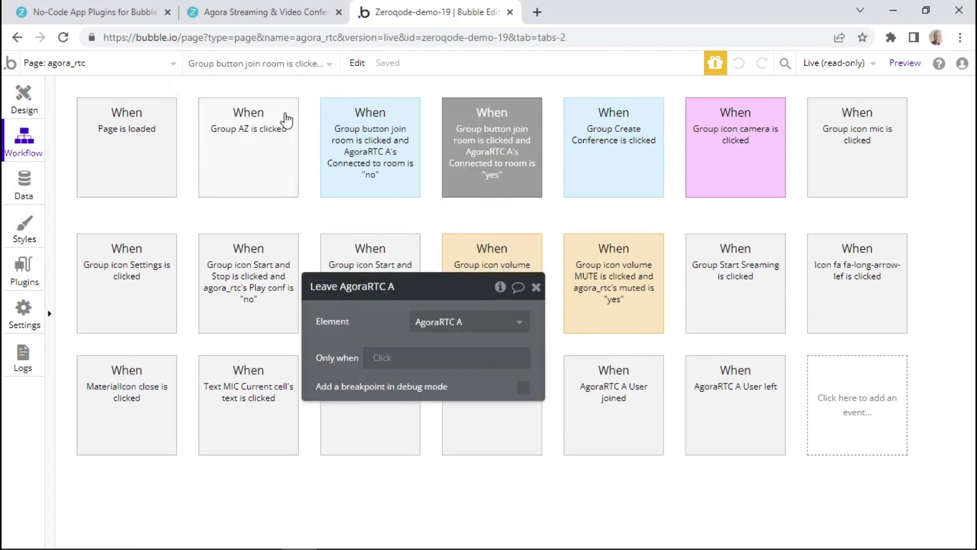
{"action": "left_click", "coordinate": [538, 286]}
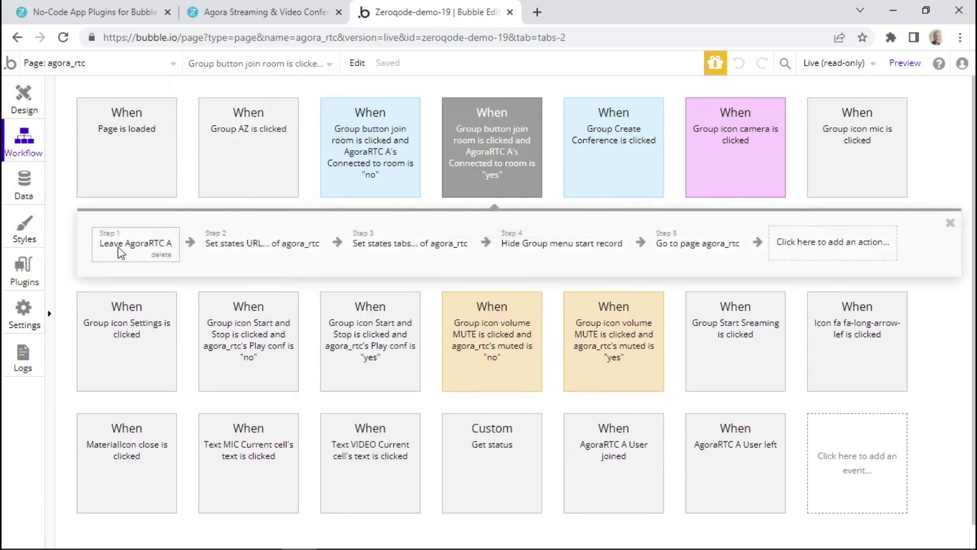
{"action": "left_click", "coordinate": [142, 251]}
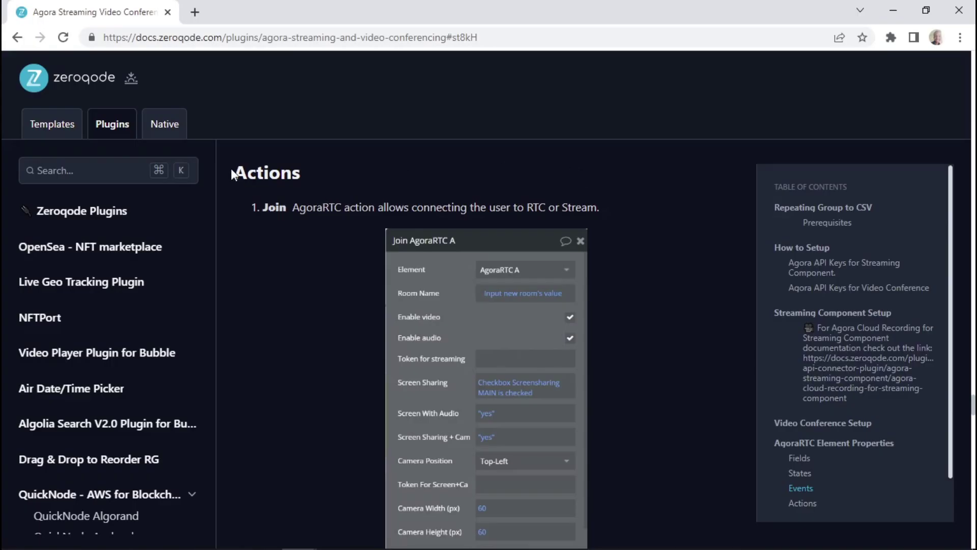
Step: Switch to the Zeroqode documentation and read through the Actions section of the Agora streaming and video conferencing plugin
{"action": "double_click", "coordinate": [232, 169]}
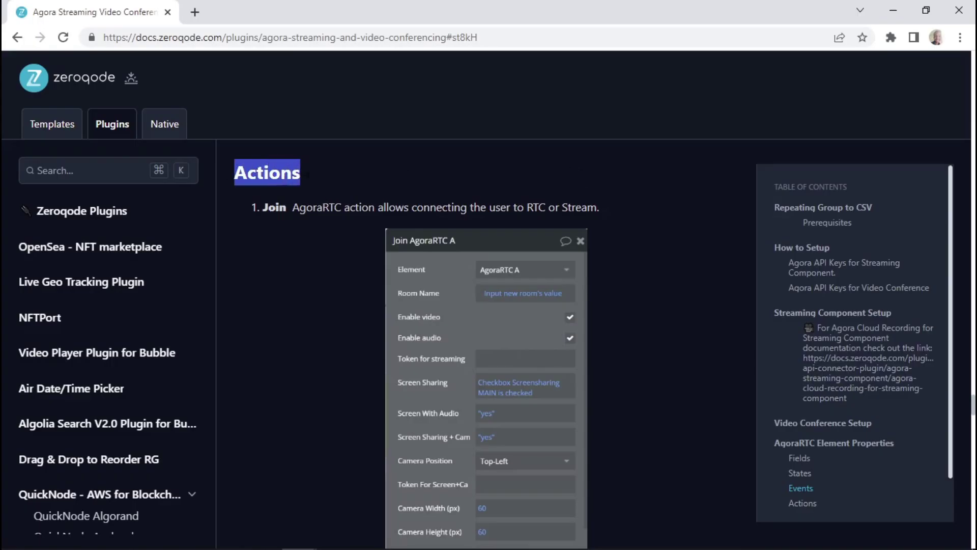
{"action": "scroll", "coordinate": [617, 280], "scroll_direction": "down", "scroll_amount": 10}
{"action": "scroll", "coordinate": [629, 239], "scroll_direction": "down", "scroll_amount": 12}
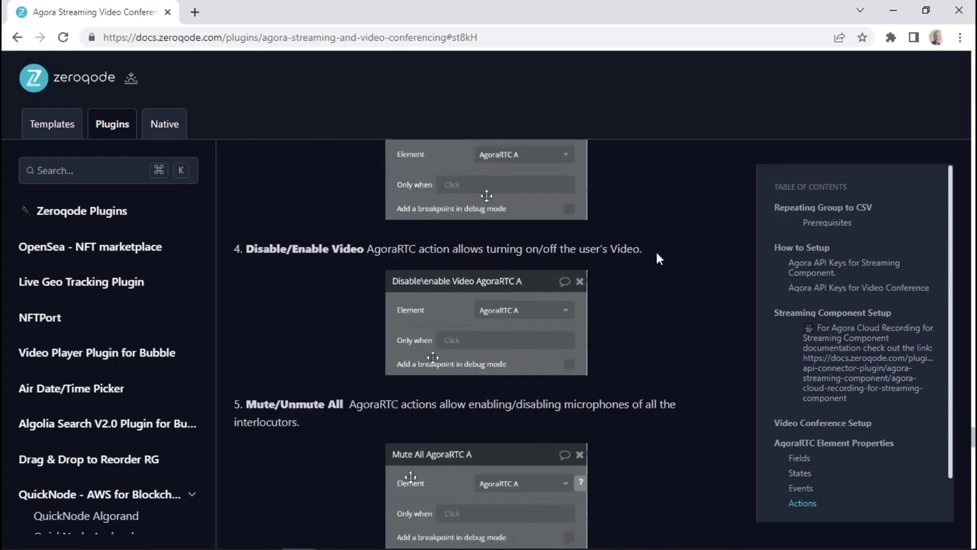
{"action": "scroll", "coordinate": [693, 289], "scroll_direction": "down", "scroll_amount": 10}
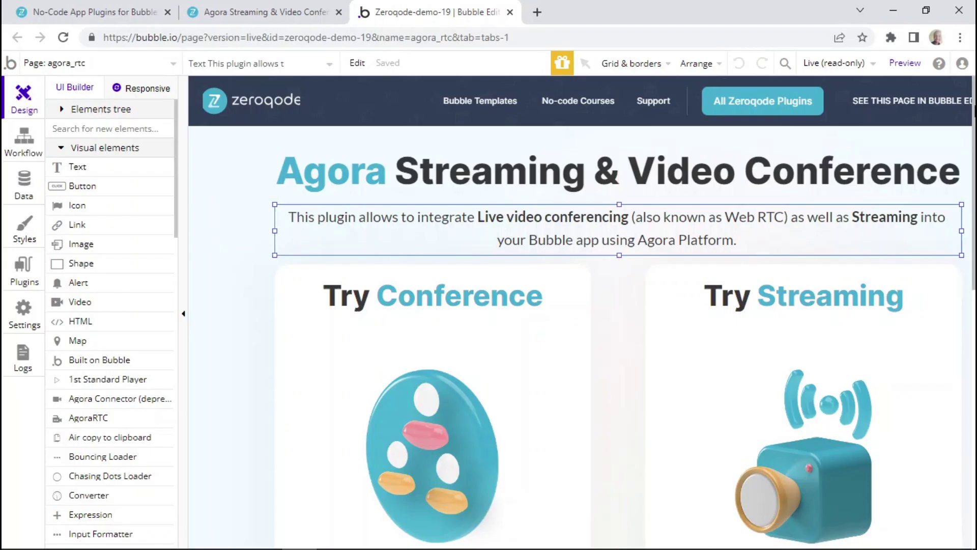
Step: Return to the demo's agora_rtc page design, look over its layout, and select the Try Streaming and Try Conference groups in turn
{"action": "scroll", "coordinate": [973, 201], "scroll_direction": "down", "scroll_amount": 5}
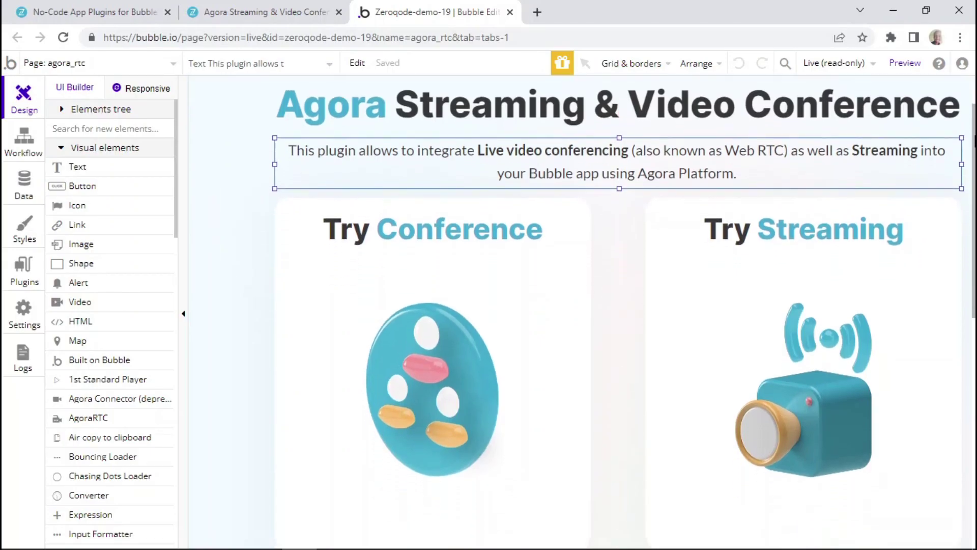
{"action": "left_click_drag", "start_coordinate": [973, 201], "coordinate": [974, 95]}
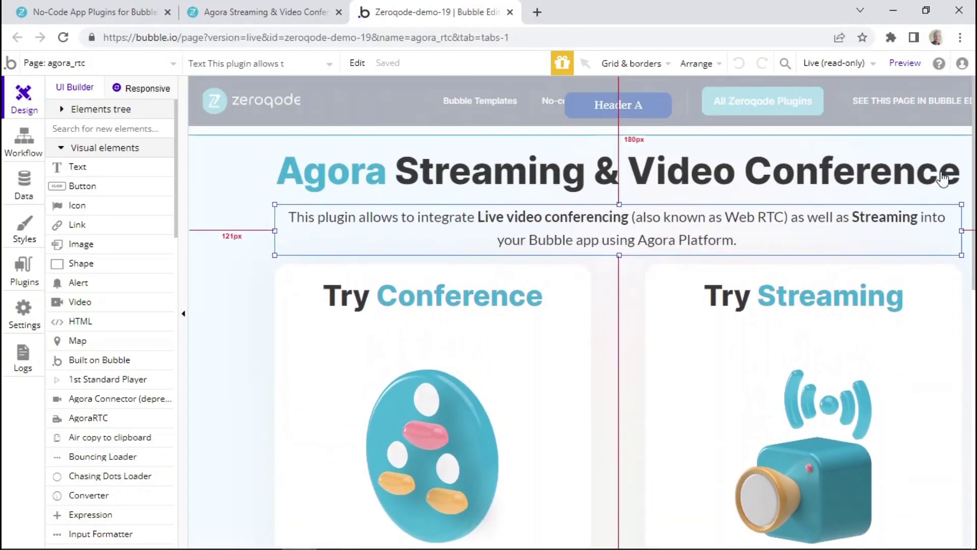
{"action": "left_click", "coordinate": [847, 316]}
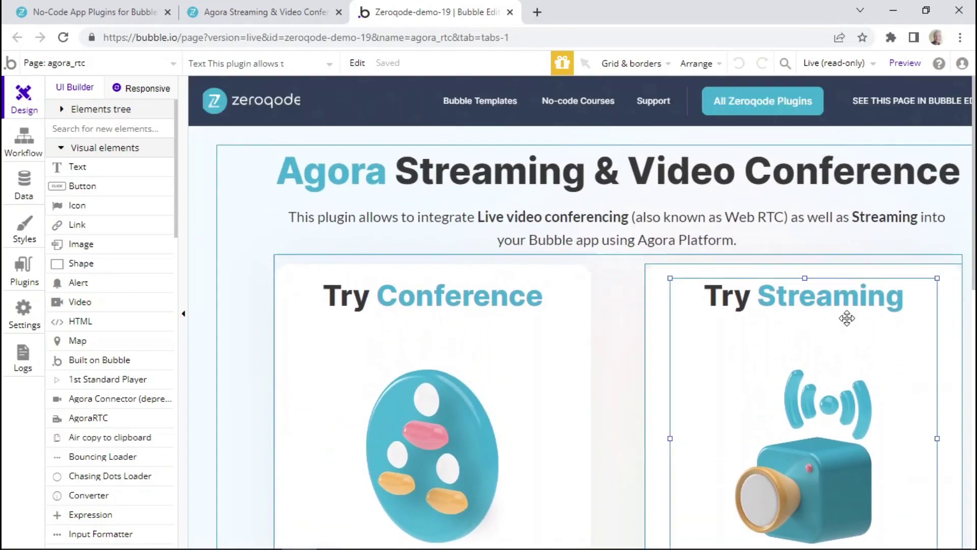
{"action": "left_click", "coordinate": [531, 339]}
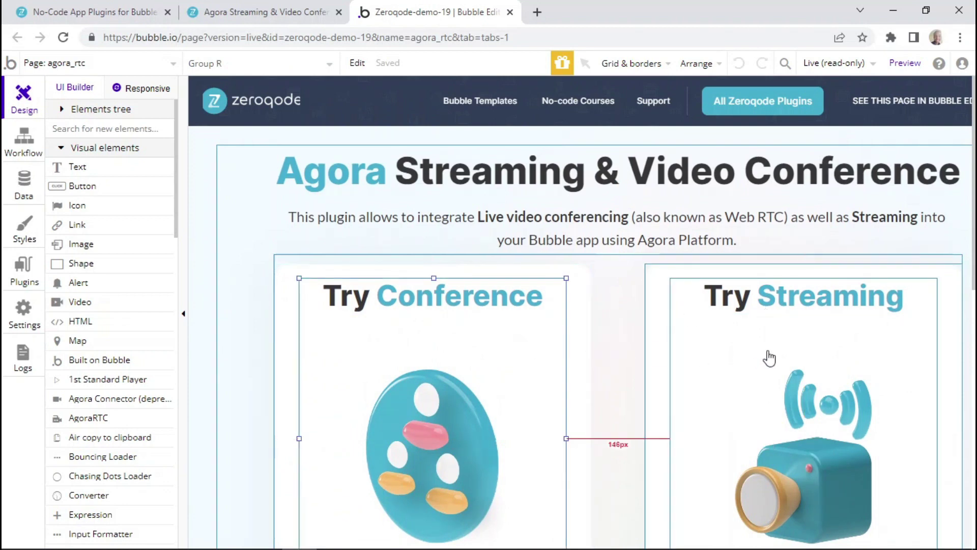